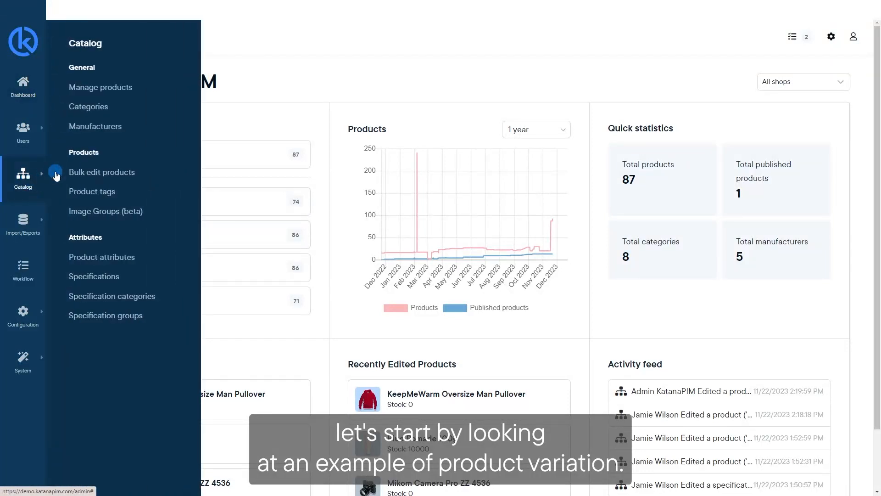
# Step: Open the grandparent product "Running shoes" from the list of managed products
pyautogui.click(117, 84)
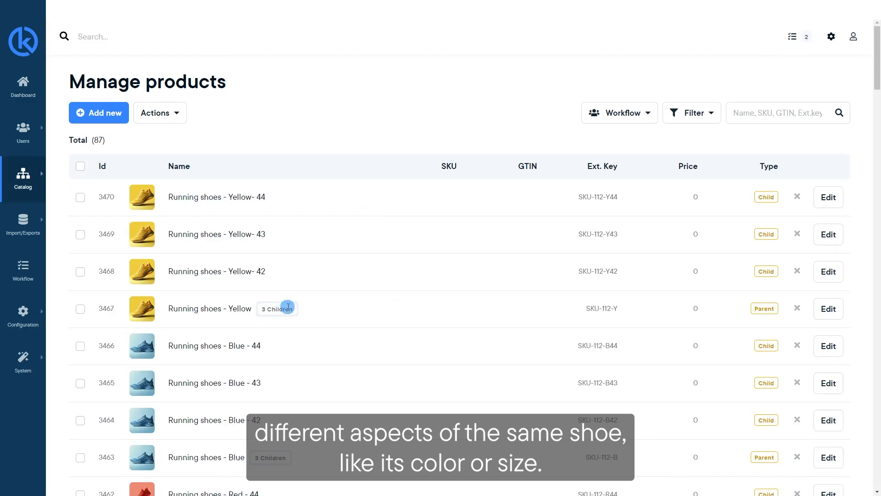
pyautogui.scroll(-5, 288, 307)
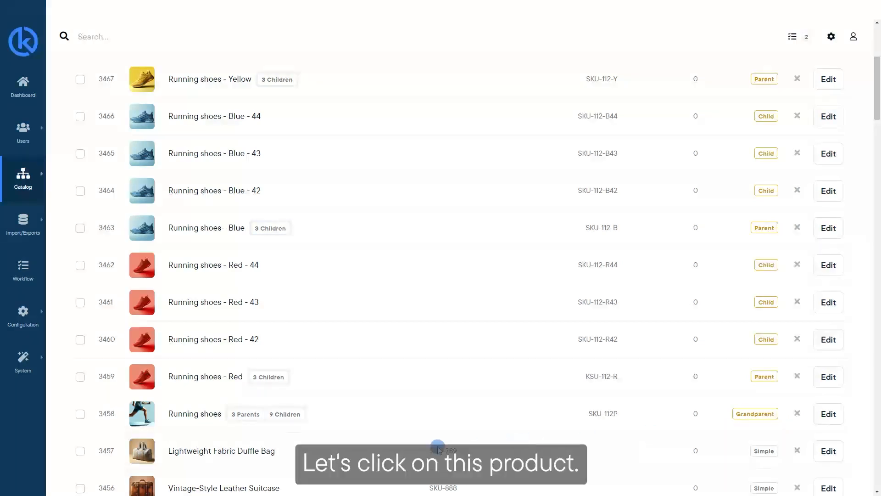
pyautogui.click(202, 414)
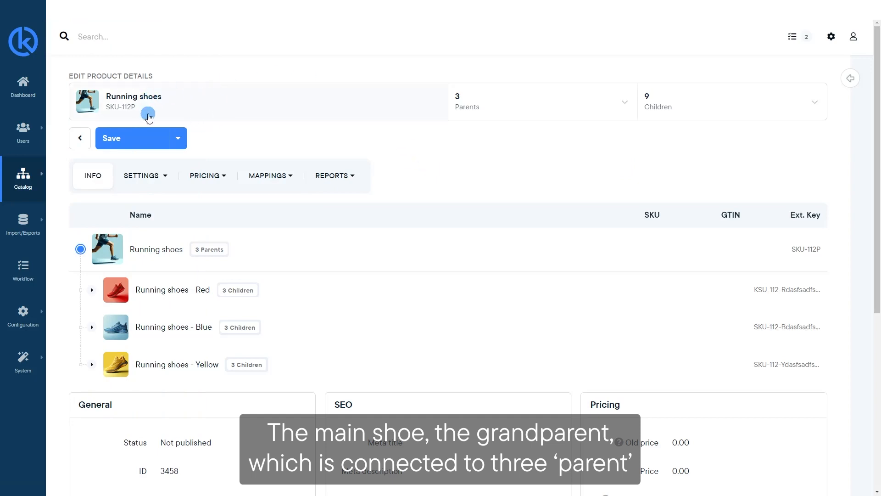
# Step: Review the parent and child variations of Running shoes and expand the Red parent in the variant tree
pyautogui.click(599, 106)
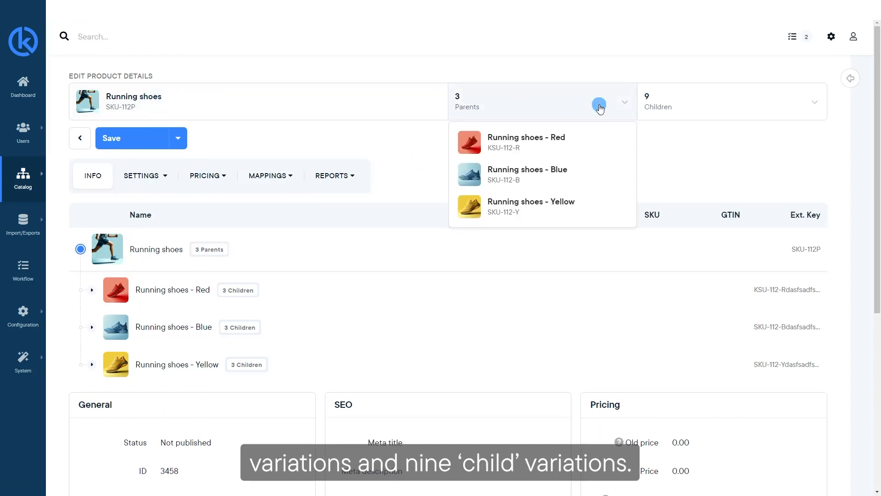
pyautogui.click(765, 107)
pyautogui.scroll(-3, 756, 161)
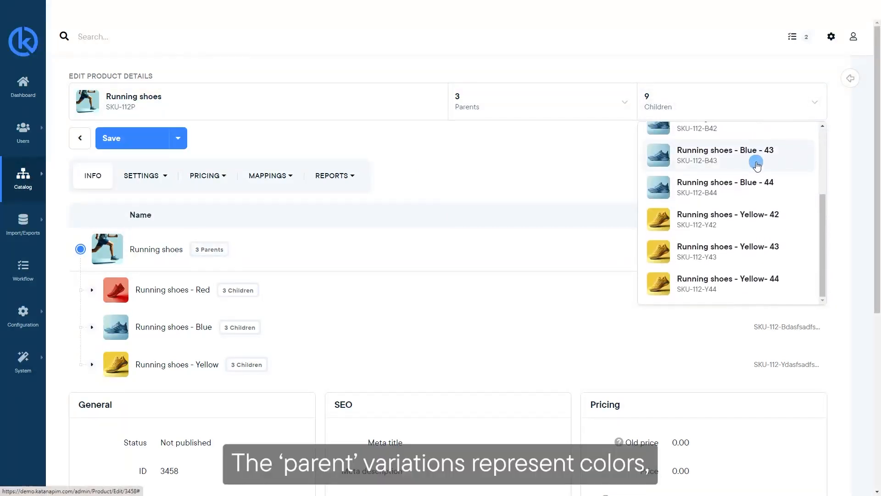
pyautogui.scroll(3, 743, 172)
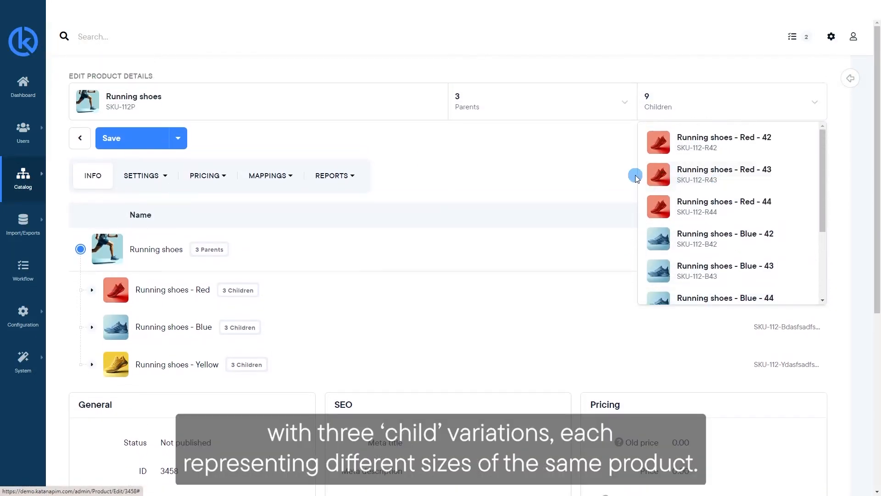
pyautogui.click(615, 171)
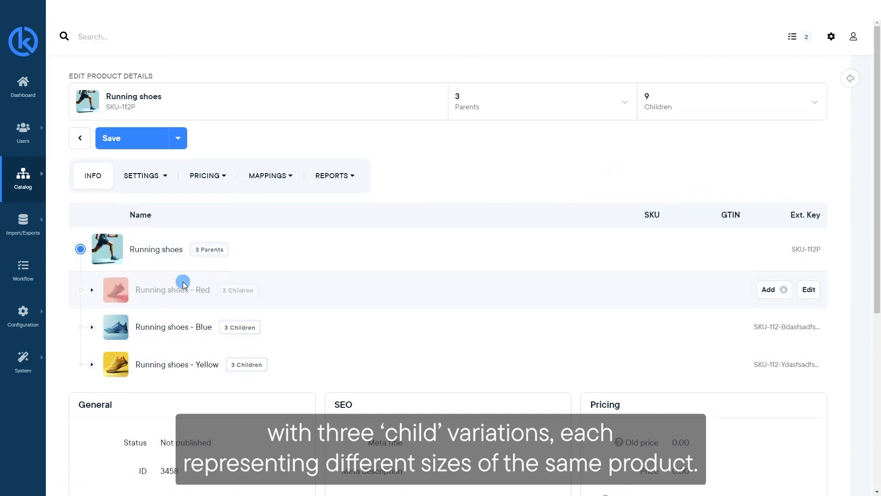
pyautogui.click(94, 290)
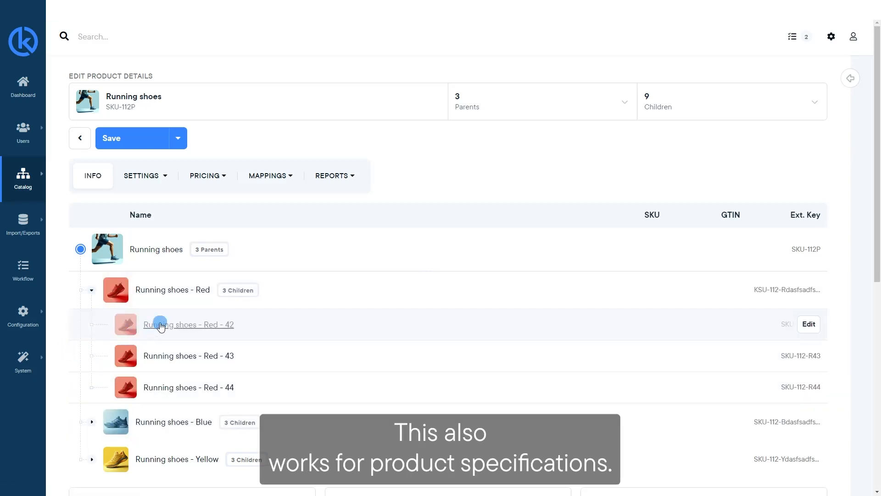
# Step: Open the child product "Running shoes - Red - 42" and examine its linked specifications
pyautogui.click(179, 327)
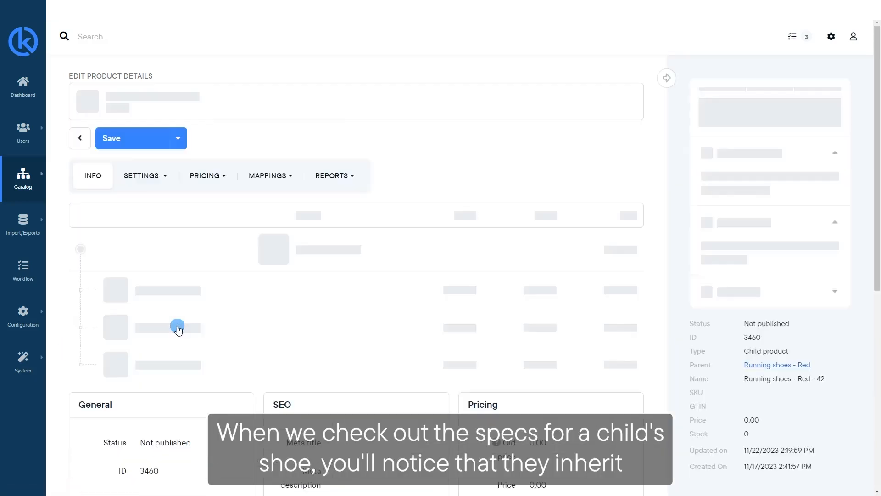
pyautogui.click(165, 177)
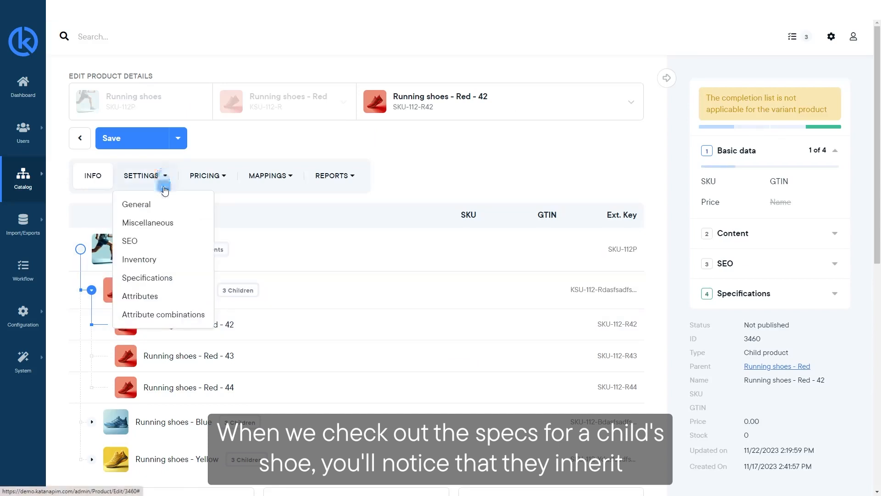
pyautogui.click(153, 277)
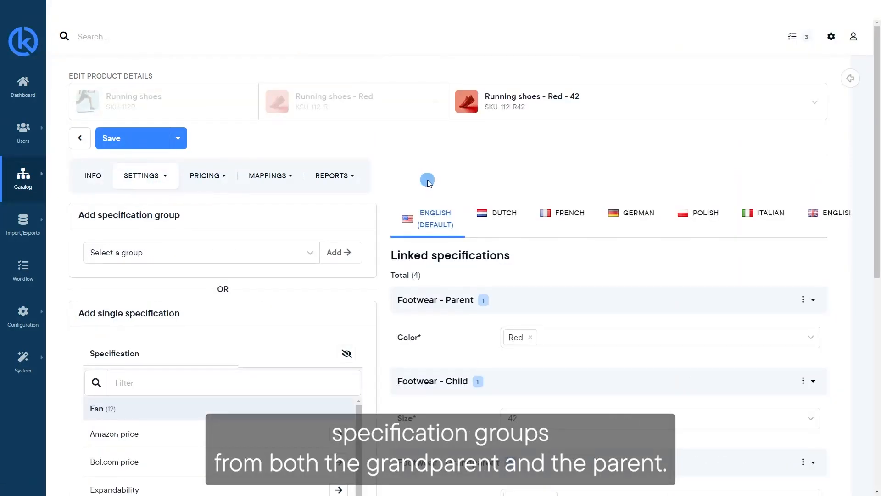
pyautogui.scroll(-1, 434, 195)
pyautogui.scroll(-2, 434, 195)
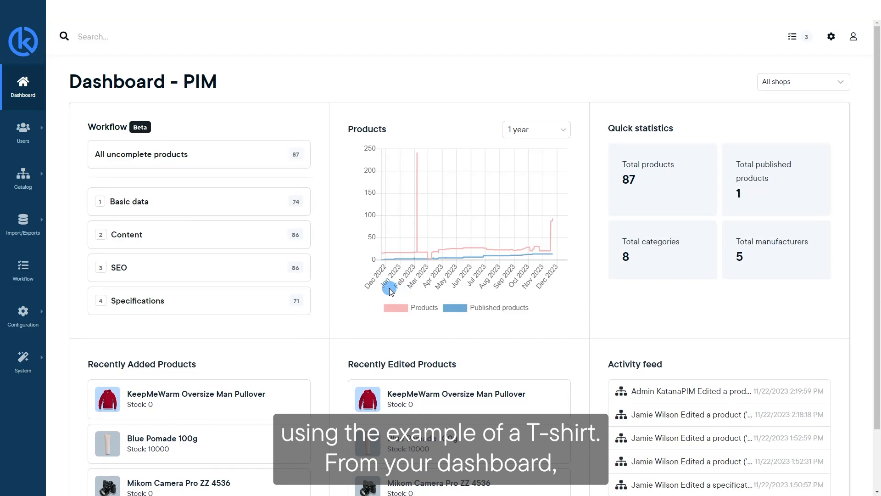
# Step: Create a new product of the Variant type in the catalog, named "T-shirt" with external key 222
pyautogui.click(21, 181)
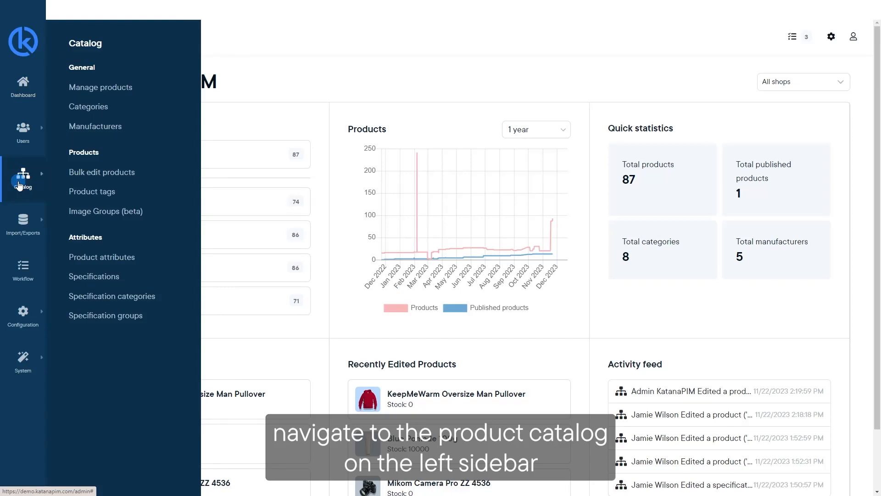
pyautogui.click(101, 90)
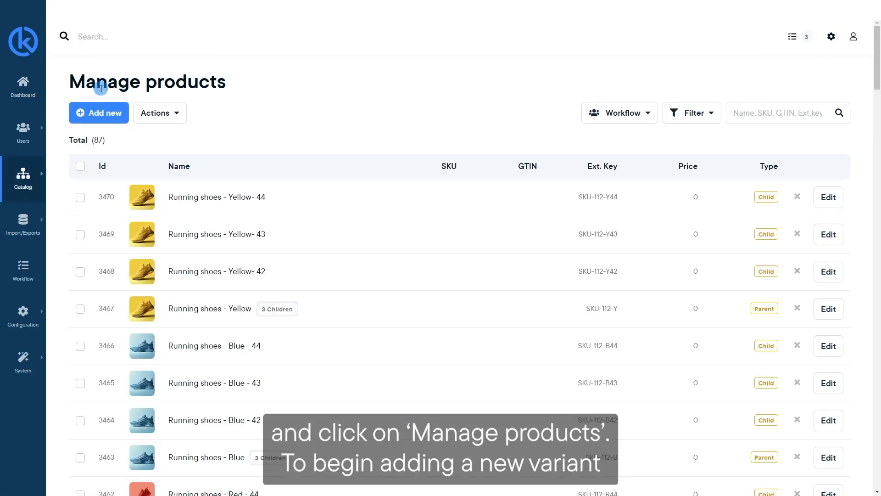
pyautogui.click(108, 113)
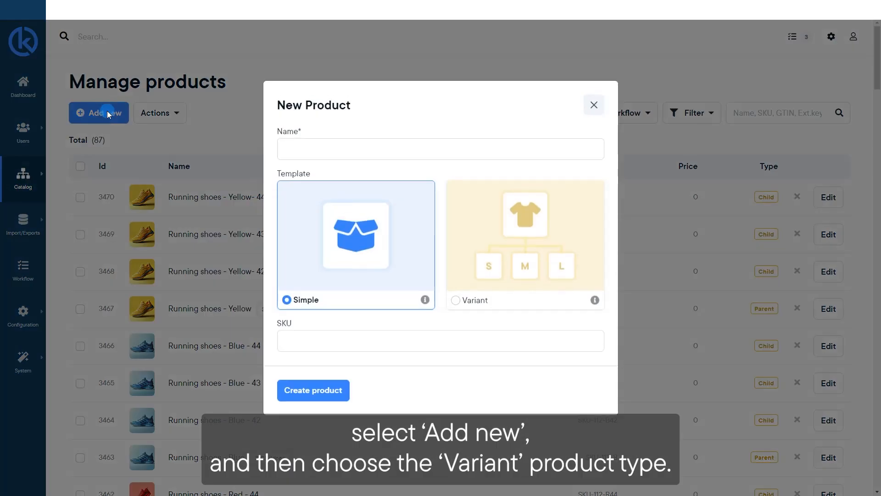
pyautogui.click(491, 280)
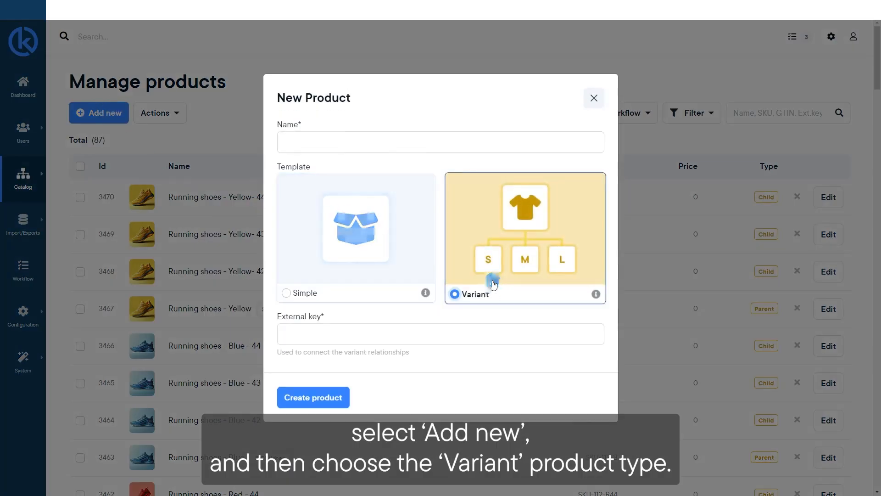
pyautogui.click(369, 145)
pyautogui.write('T-shirt')
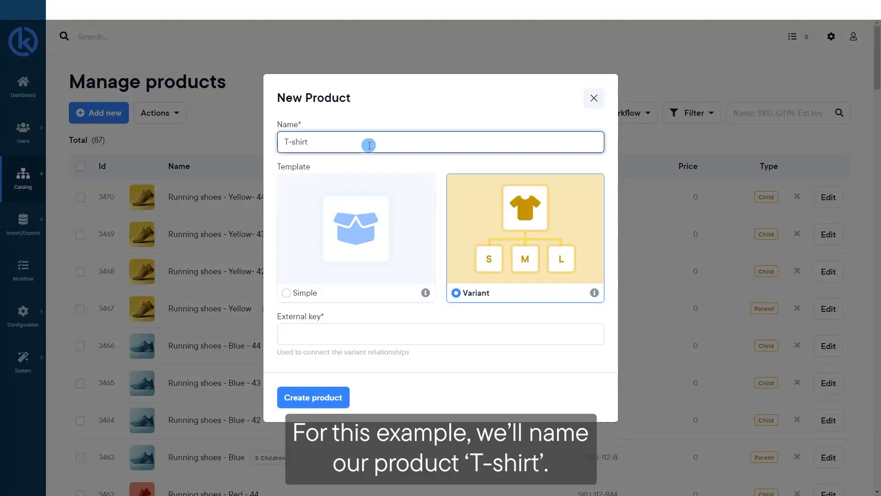
pyautogui.click(371, 334)
pyautogui.write('222')
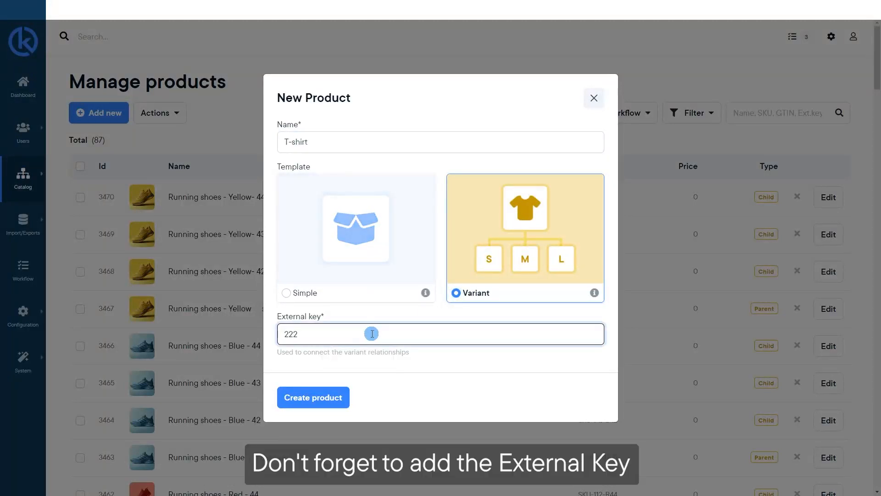
pyautogui.click(329, 400)
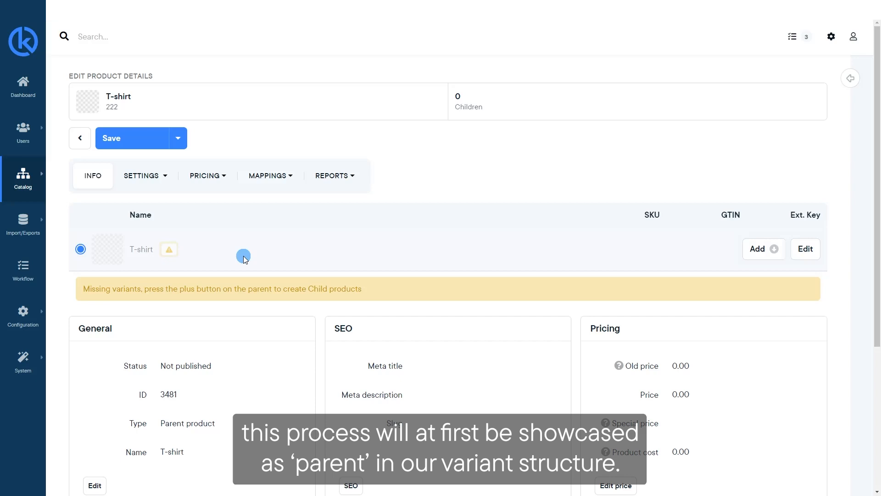
# Step: Add a variant under T-shirt named "T-Shirt - Black" with child external key 222-333
pyautogui.click(762, 251)
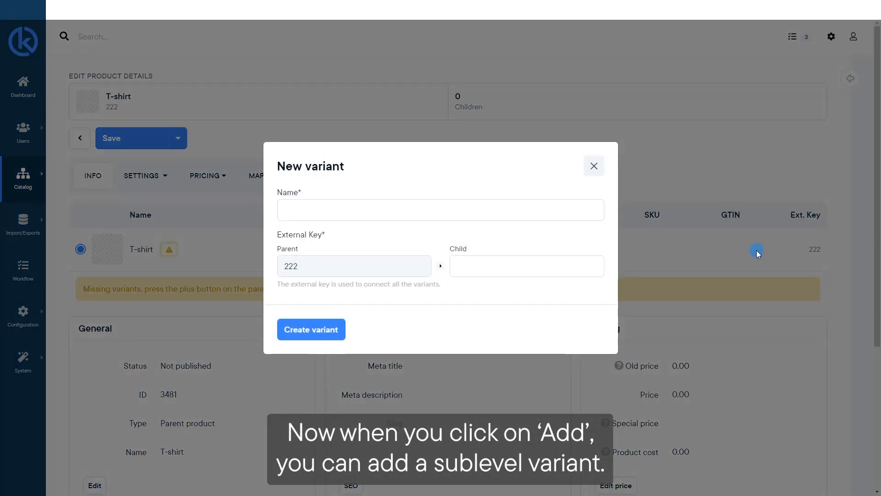
pyautogui.click(379, 207)
pyautogui.write('T-Shirt')
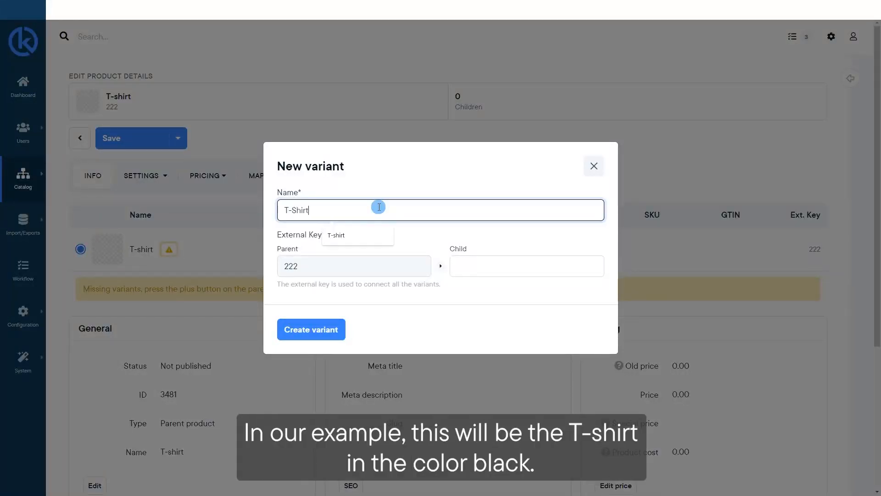
pyautogui.write(' - ')
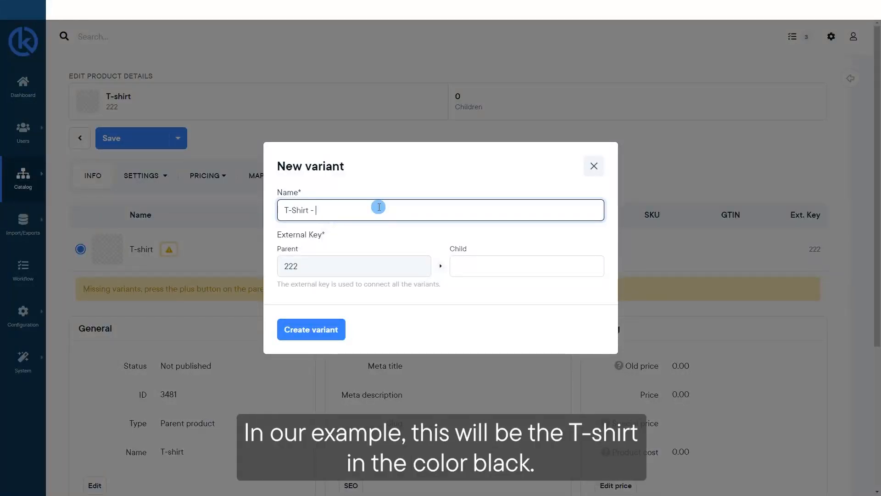
pyautogui.write('Black')
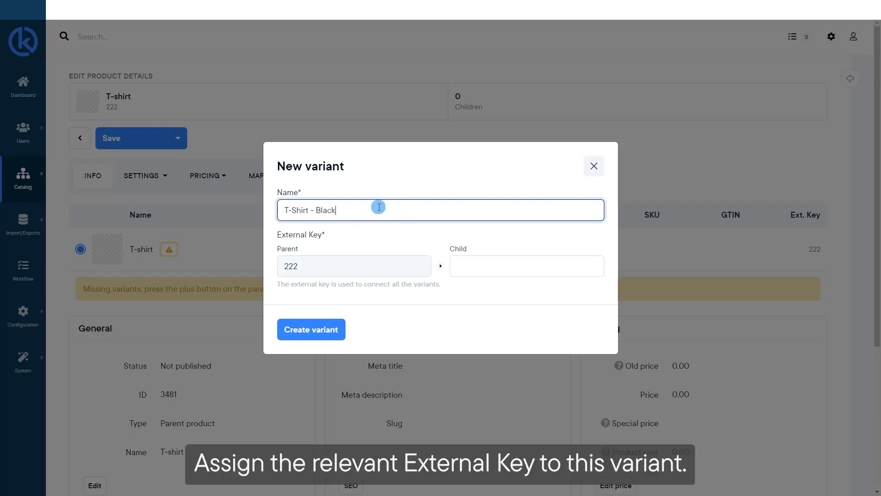
pyautogui.click(492, 265)
pyautogui.write('222-333')
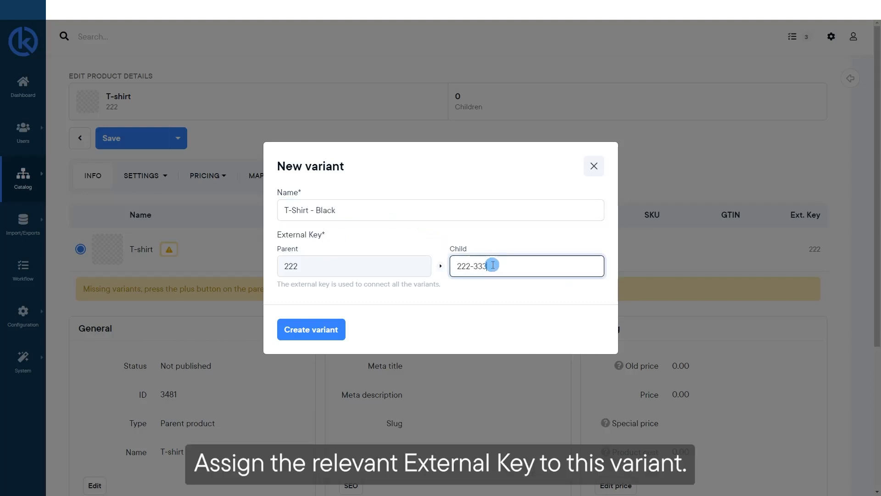
pyautogui.click(335, 330)
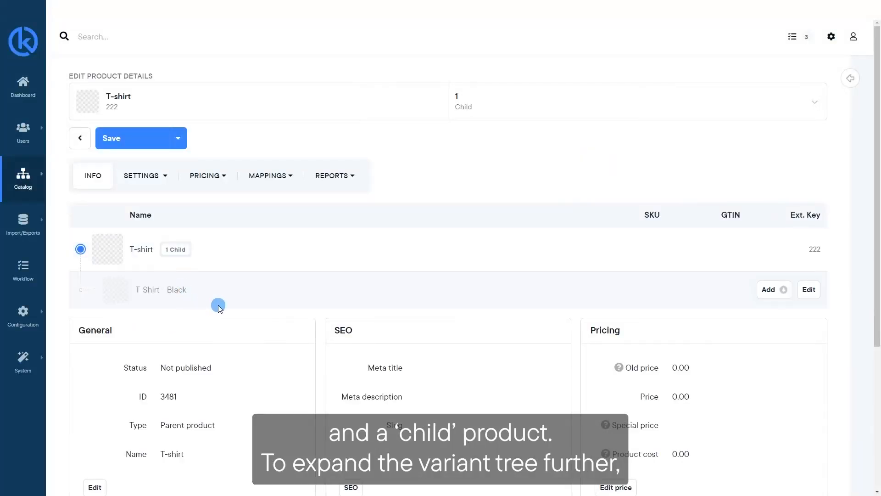
# Step: Add a variant layer under T-Shirt - Black named "T-Shirt - Black - S" with child external key 222-333-444, and open that child product
pyautogui.click(768, 289)
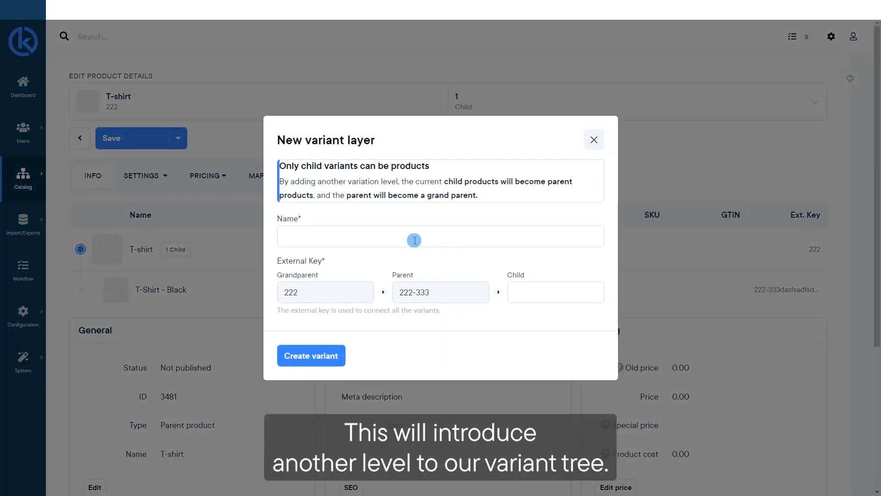
pyautogui.click(377, 234)
pyautogui.write('T-Sh')
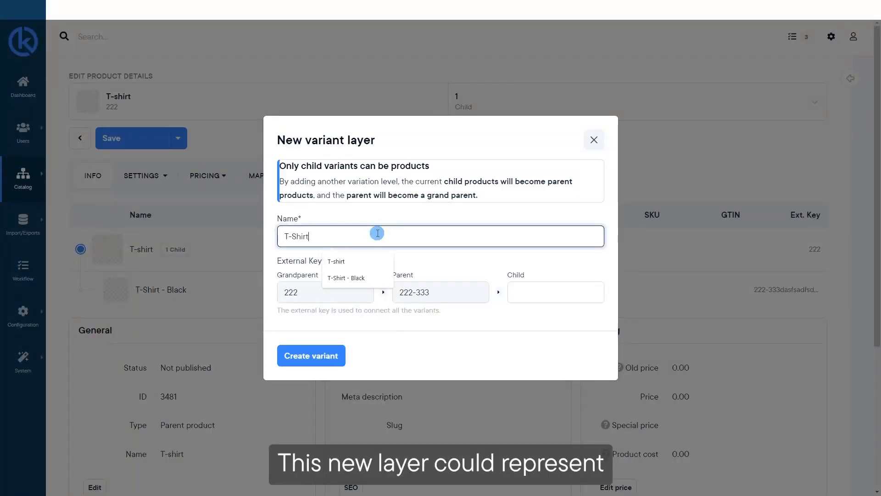
pyautogui.write('irt -')
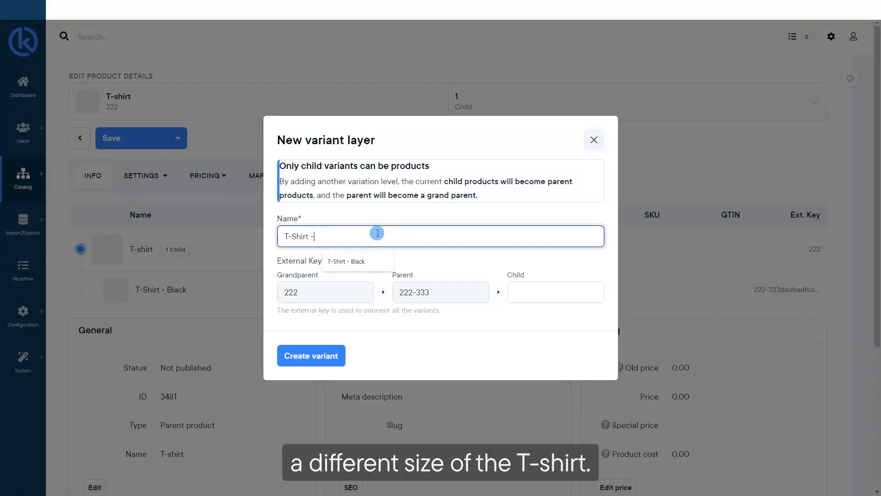
pyautogui.write(' Bla')
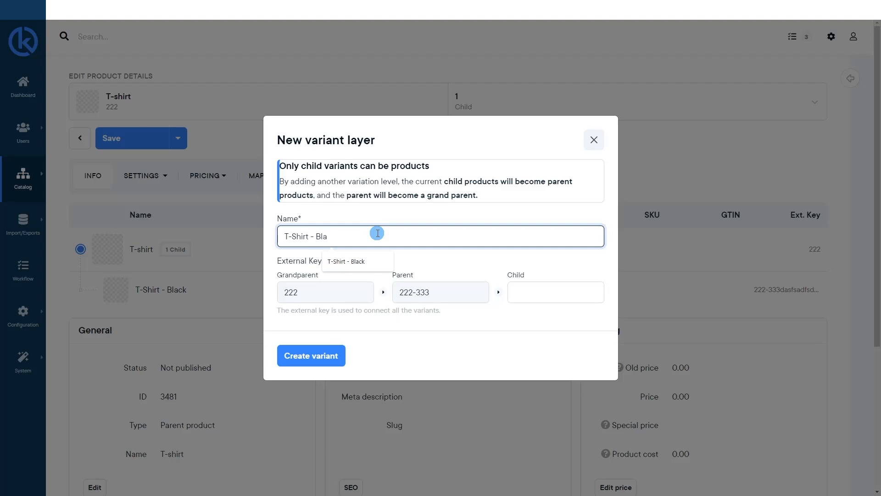
pyautogui.write('ck - S')
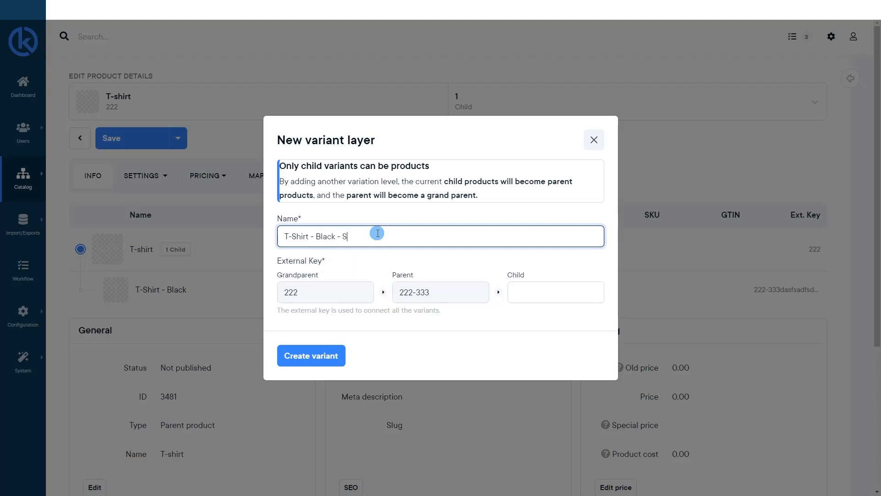
pyautogui.click(531, 292)
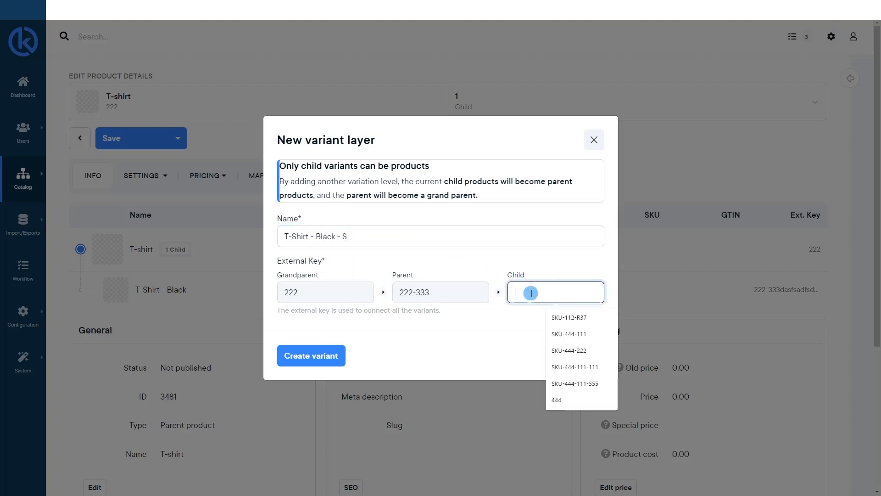
pyautogui.write('222-333-444')
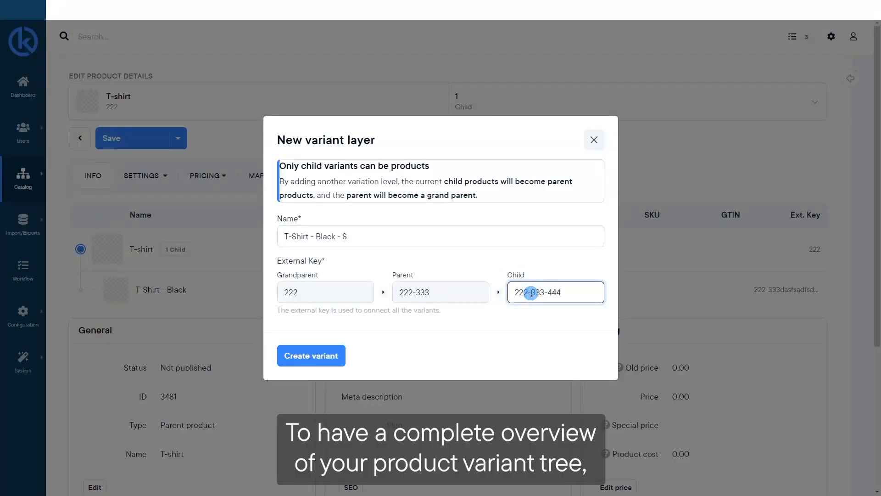
pyautogui.click(333, 355)
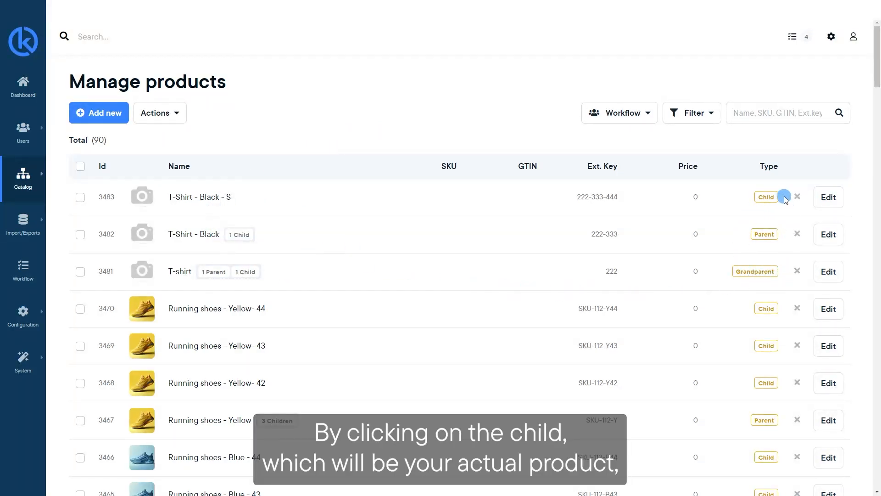
pyautogui.click(218, 197)
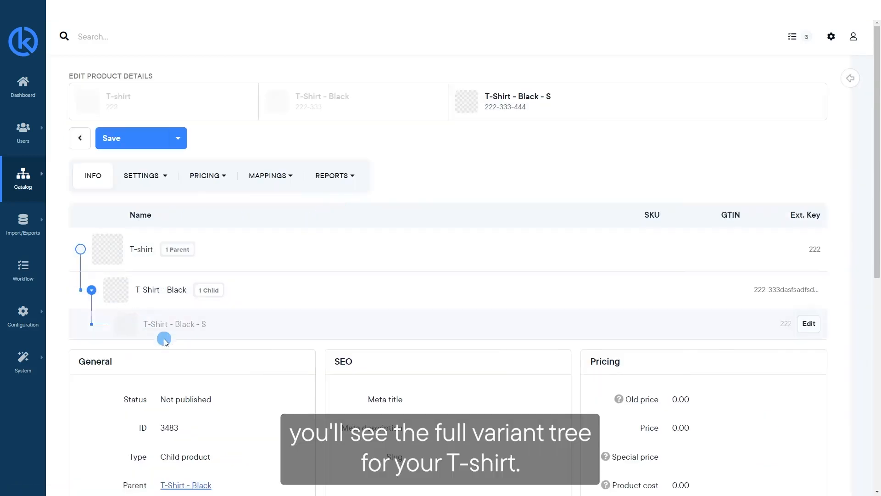